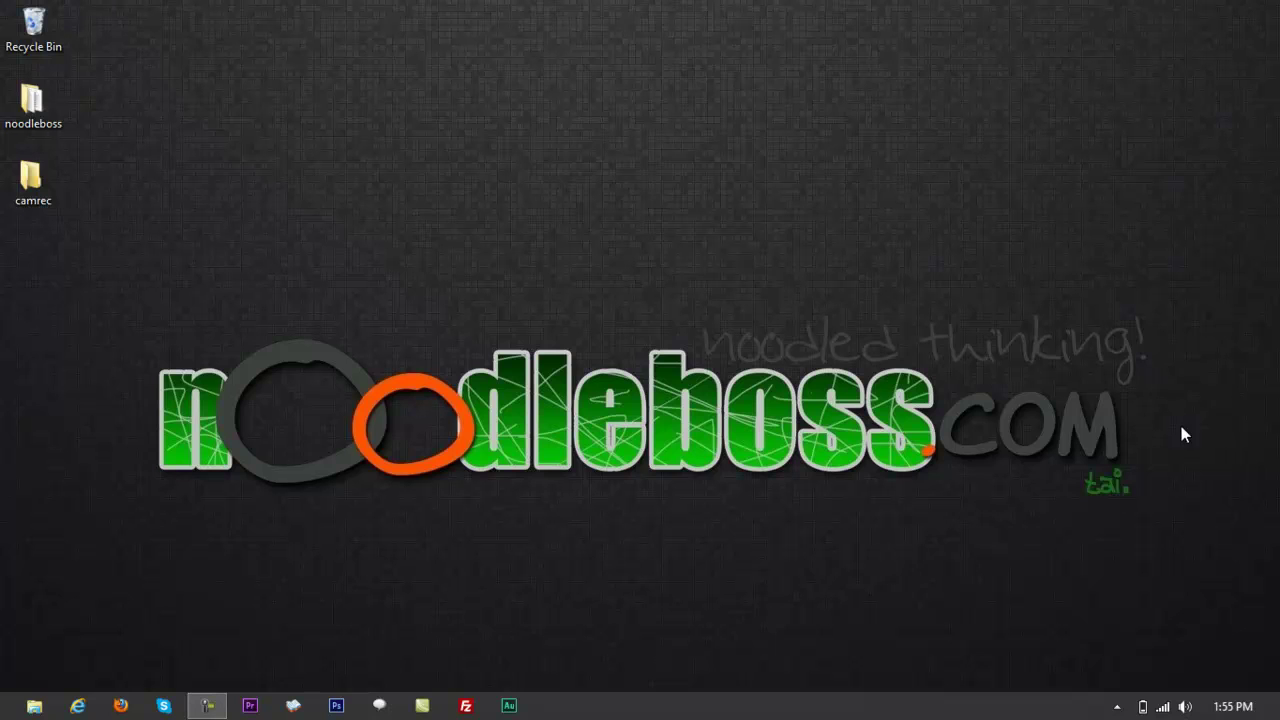
# Step: Launch Firefox and load the 192.168.1.1 router login page from the address-bar suggestion
pyautogui.click(120, 705)
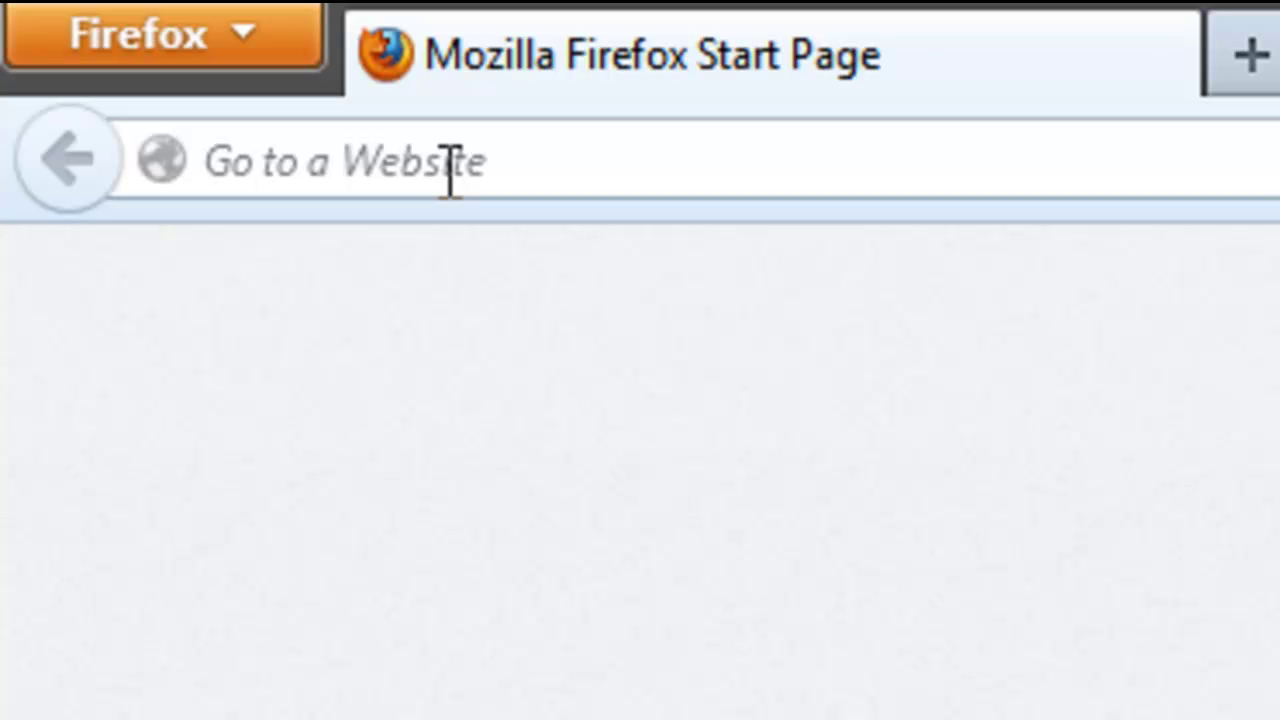
pyautogui.click(450, 165)
pyautogui.write('192.168.1.1/')
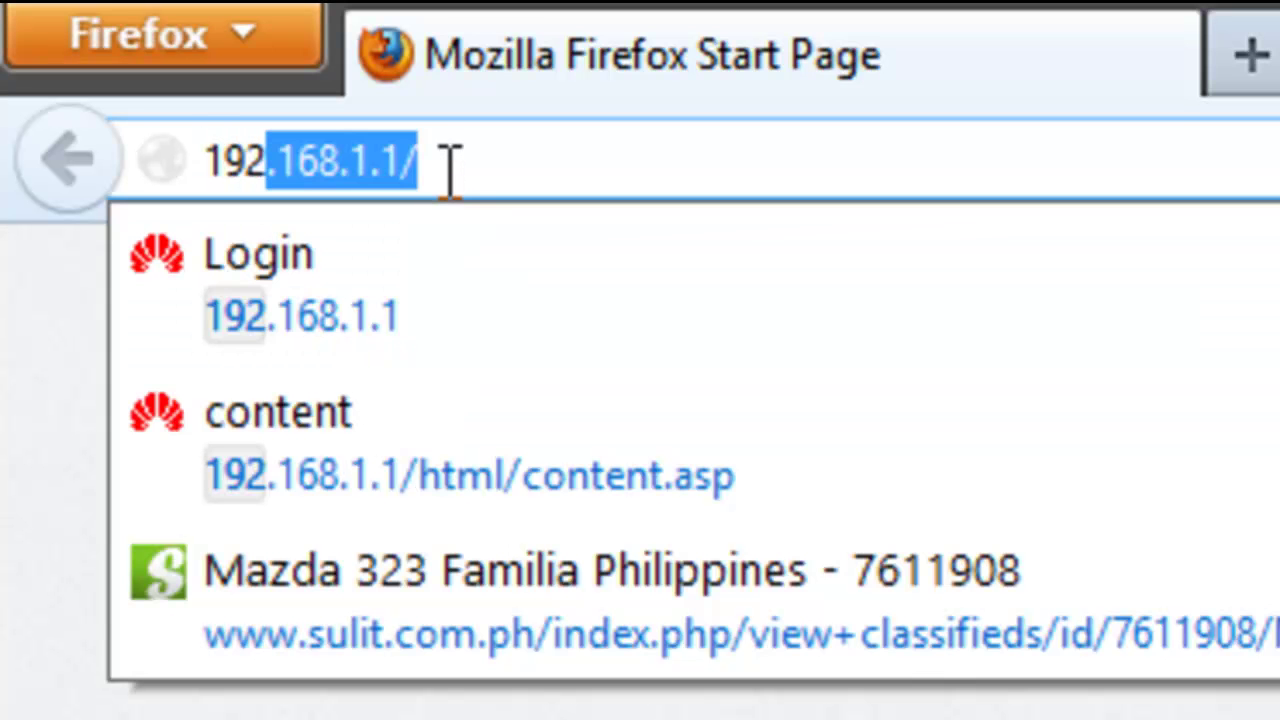
pyautogui.click(414, 255)
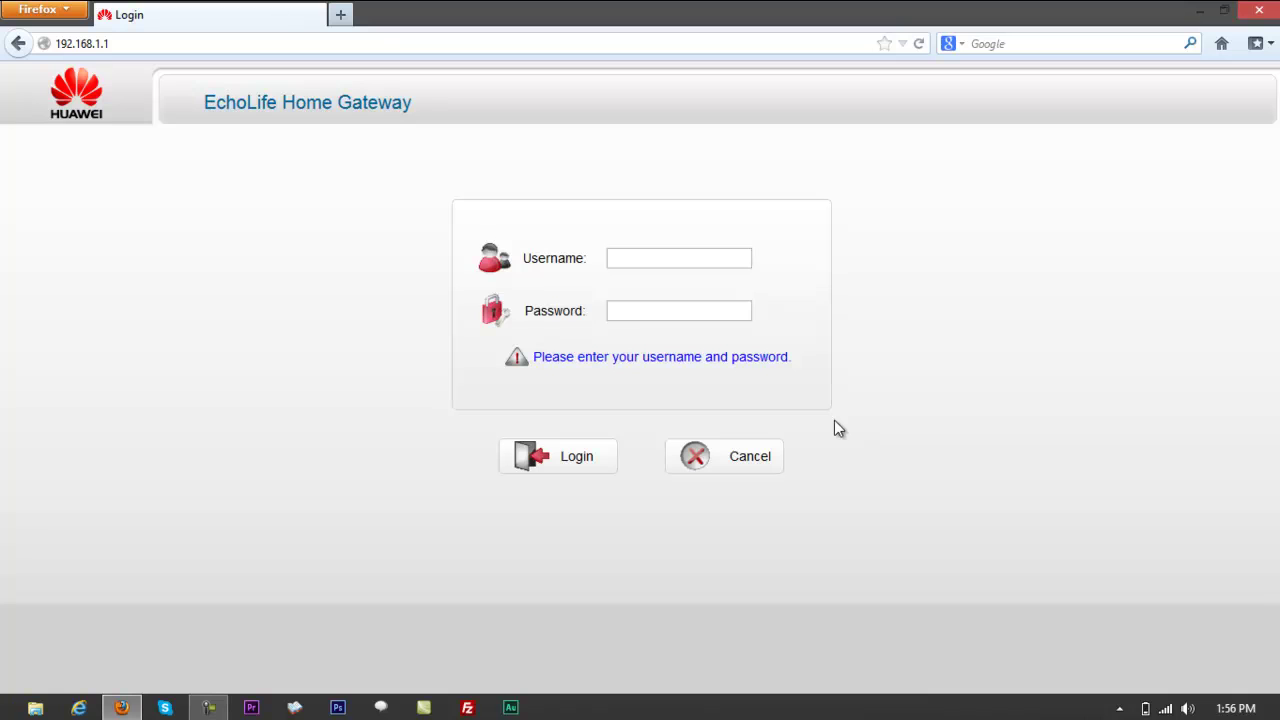
# Step: Sign in with username admin and the router password
pyautogui.write('admin')
pyautogui.press('Tab')
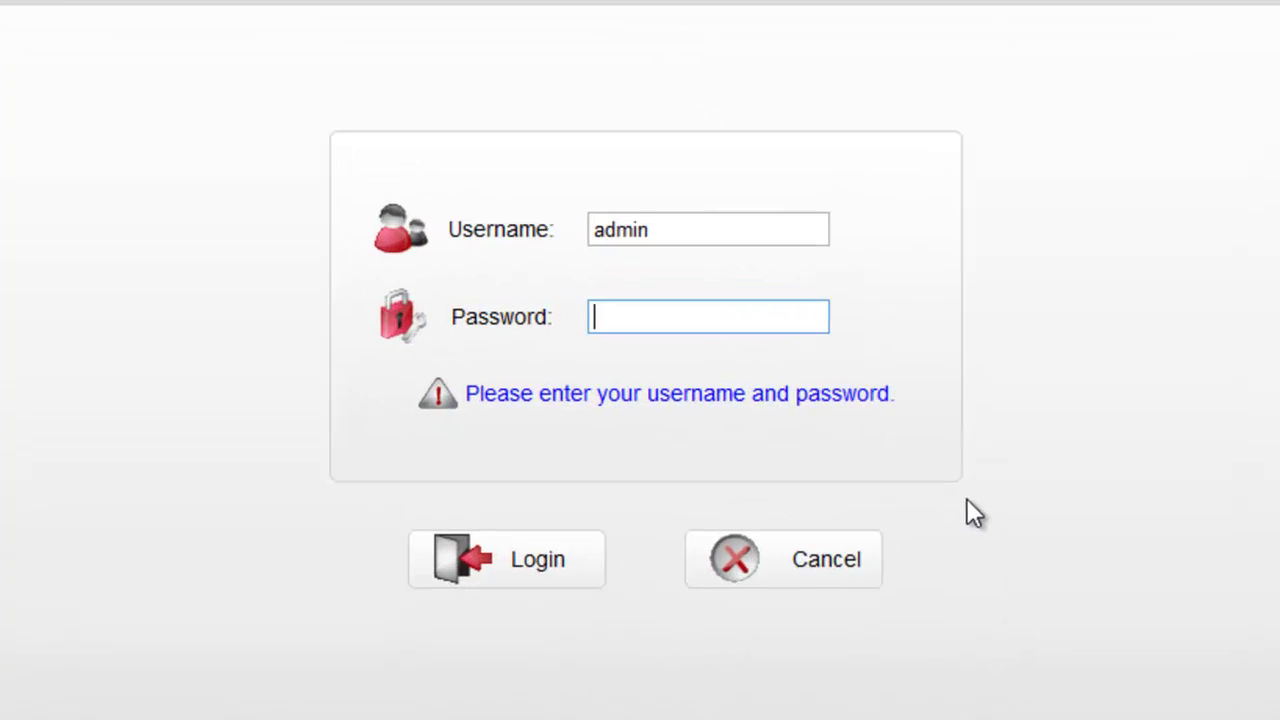
pyautogui.write('••••••••••')
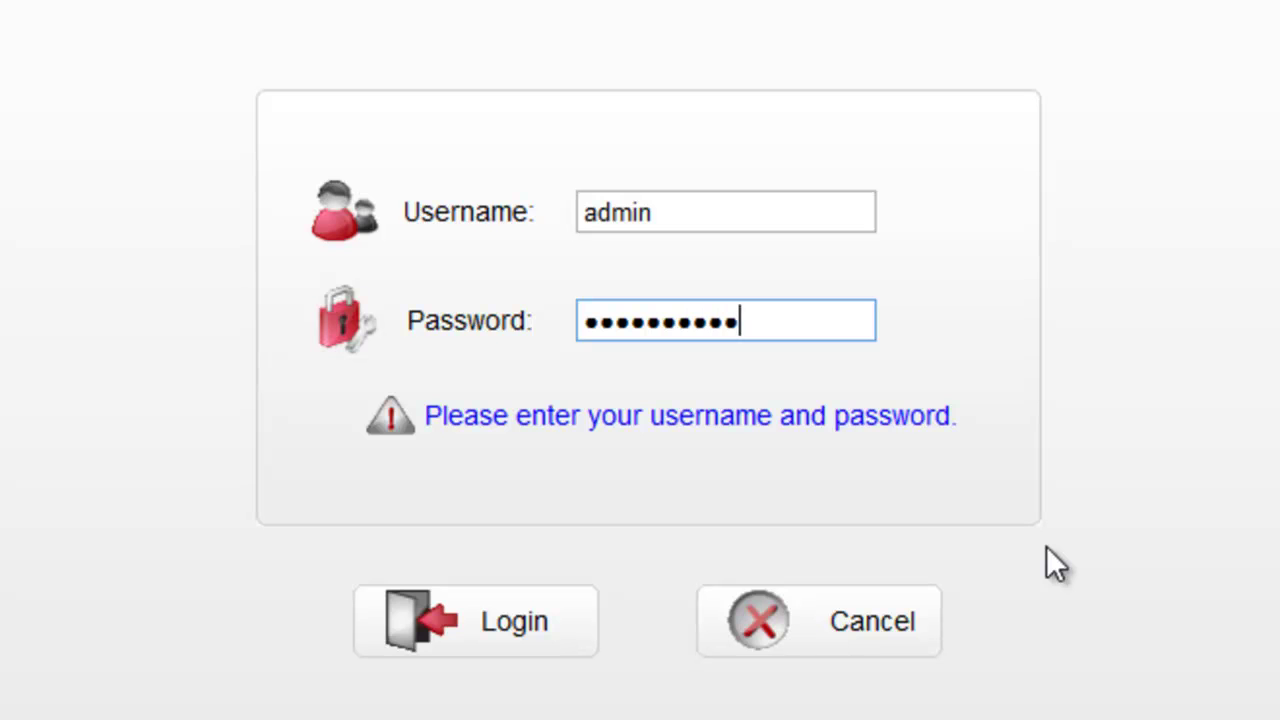
pyautogui.write('••••••')
pyautogui.press('Return')
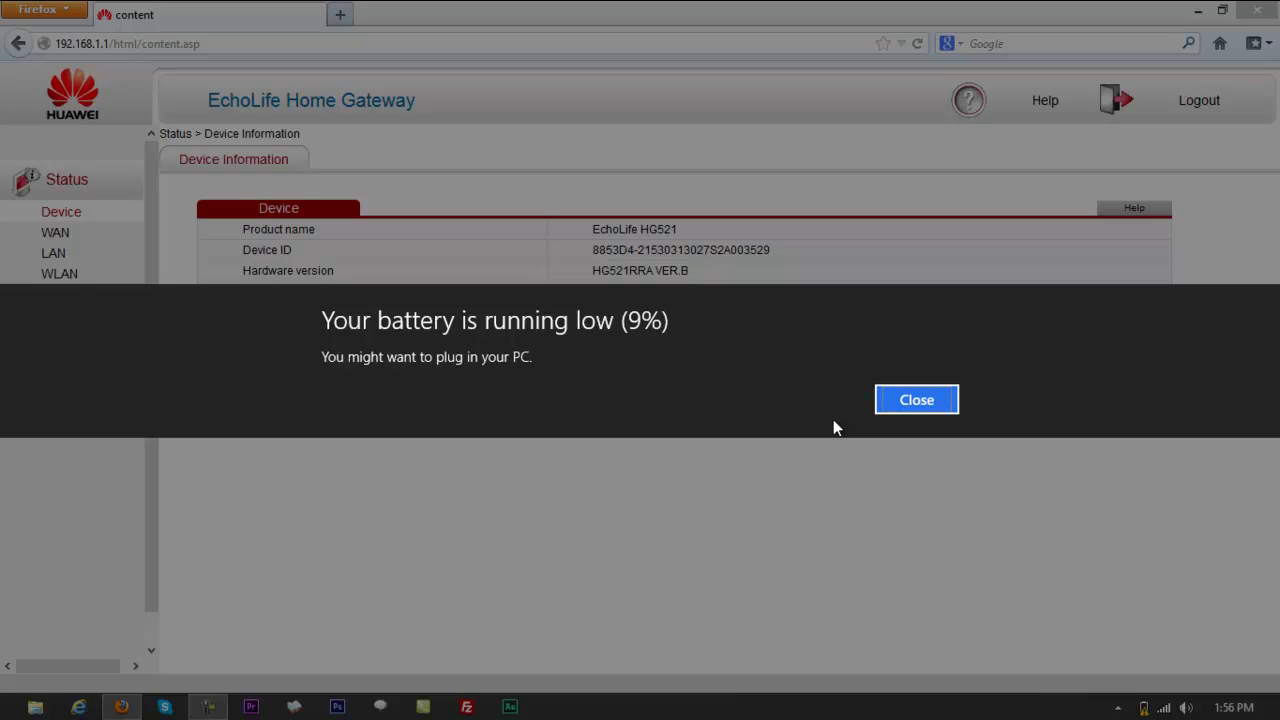
# Step: Close the low-battery notification and return focus to the HG521 Device Information page
pyautogui.press('Return')
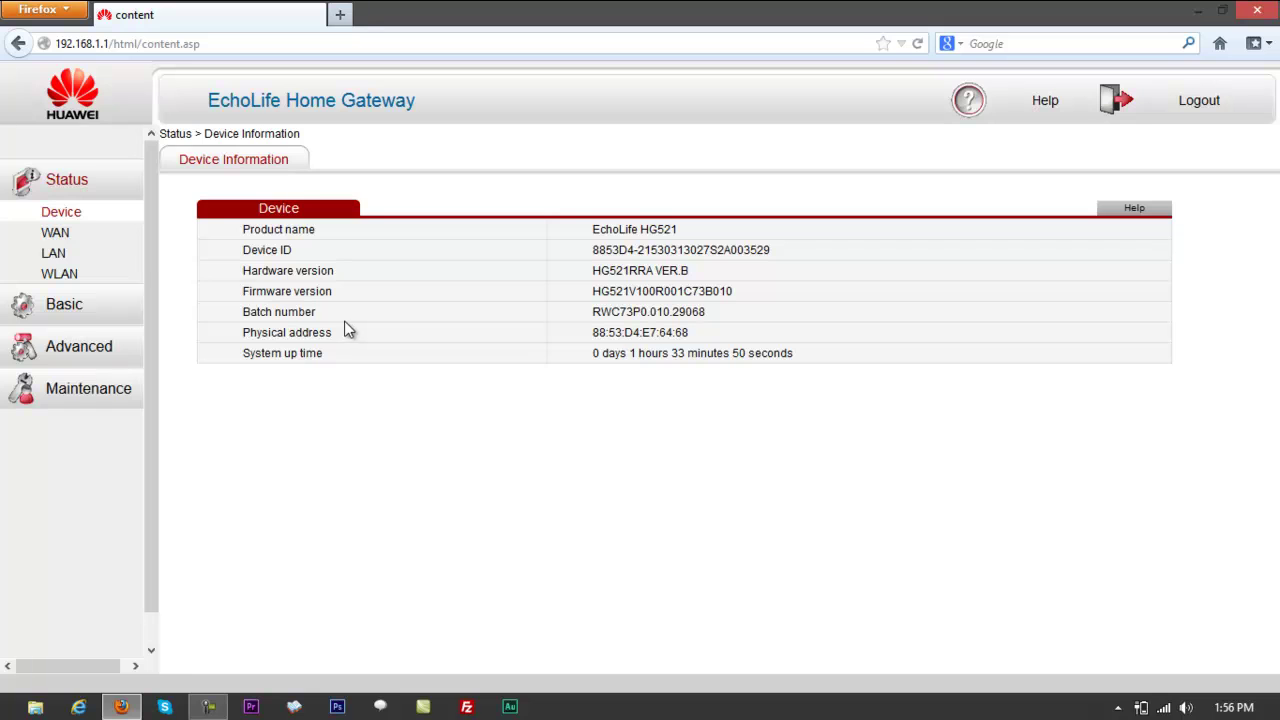
pyautogui.click(216, 163)
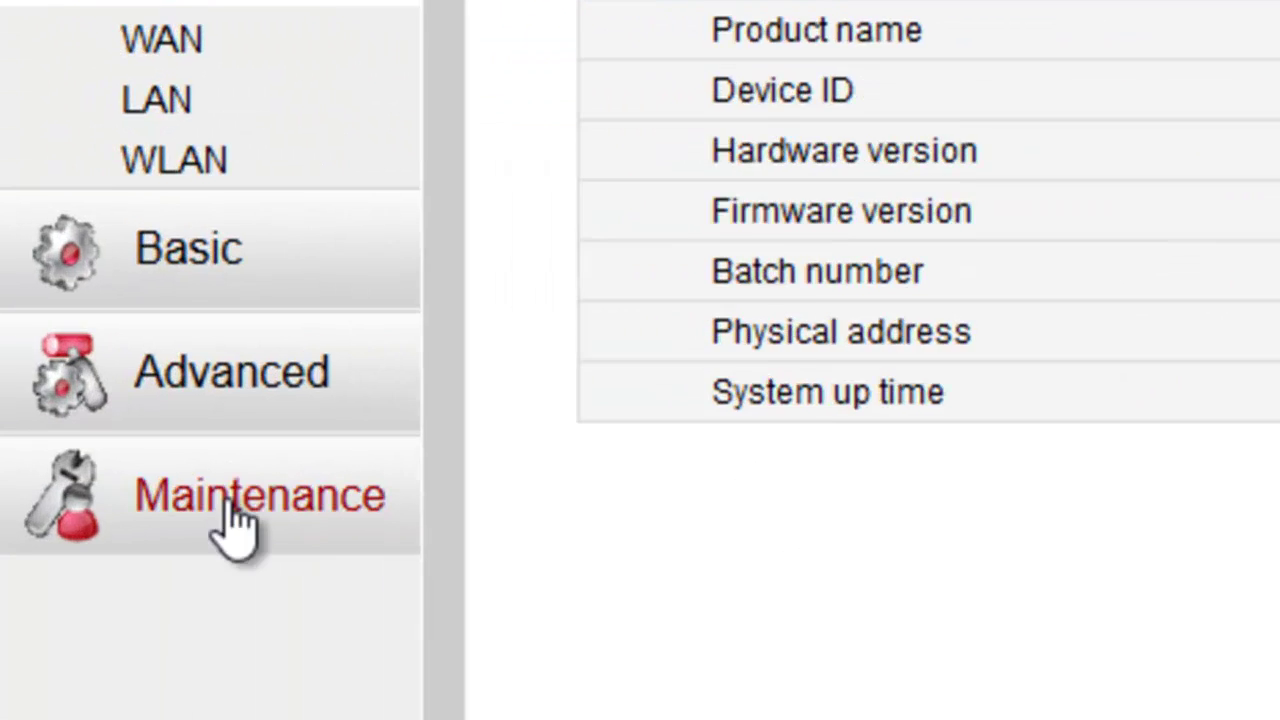
# Step: Go to Maintenance > Device in the sidebar to show the Reset options
pyautogui.click(82, 400)
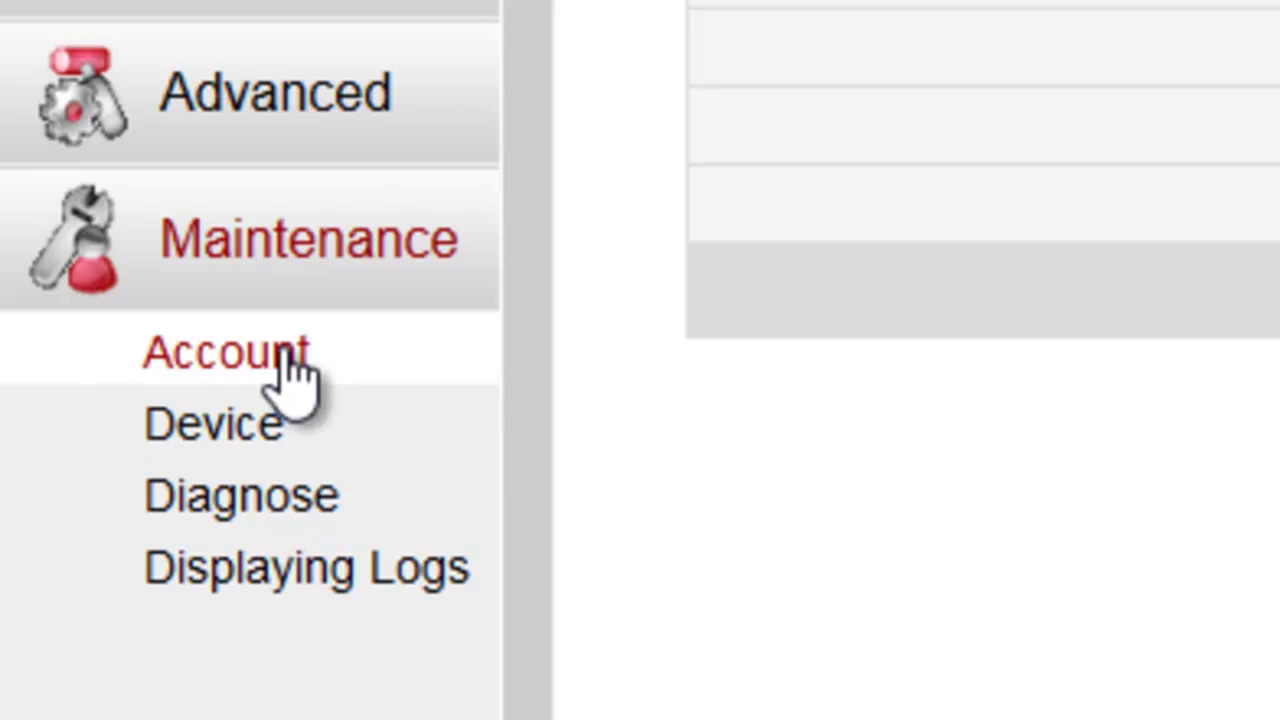
pyautogui.click(215, 432)
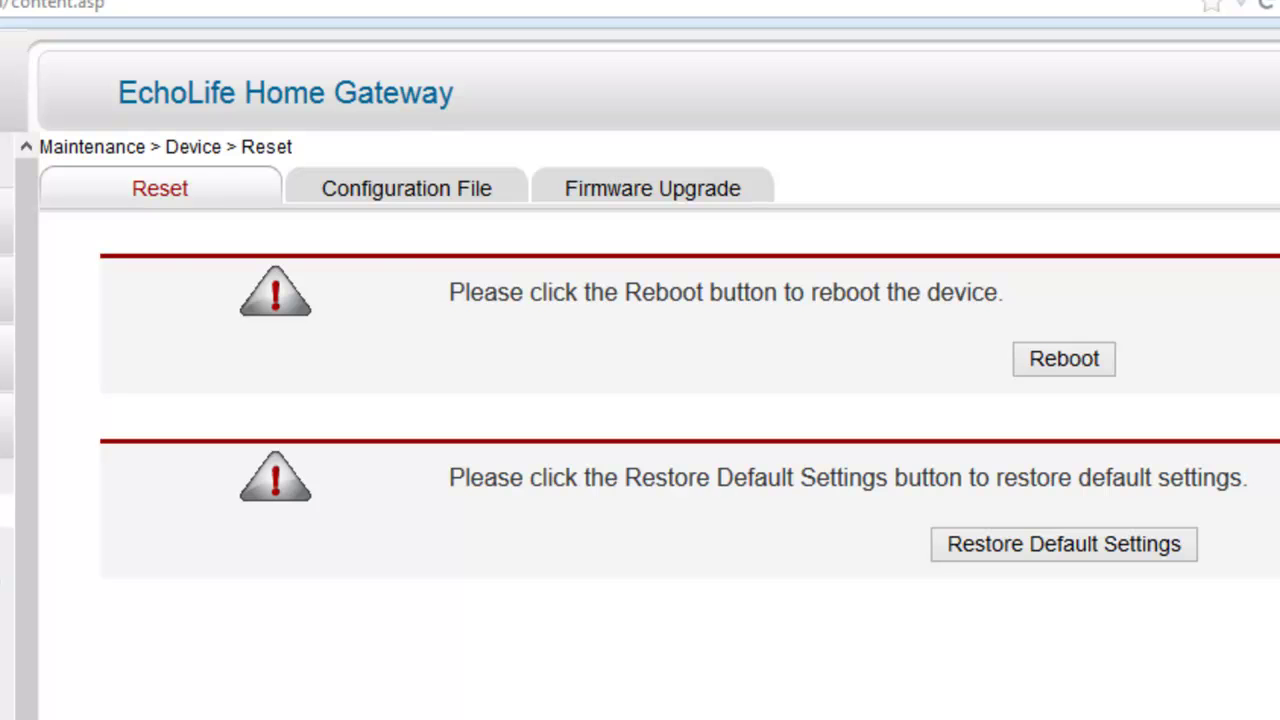
# Step: Switch to the Configuration File tab with its download and upload options
pyautogui.click(398, 194)
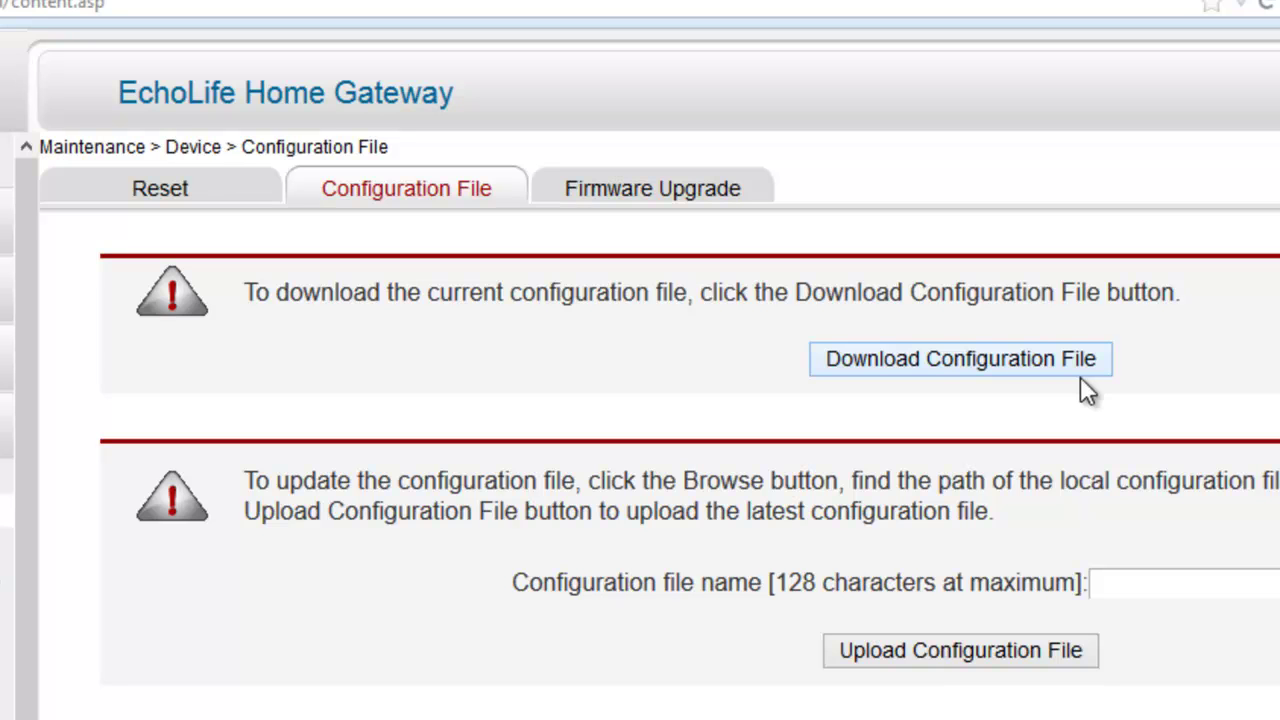
# Step: Switch back to the Reset tab showing Reboot and Restore Default Settings
pyautogui.click(185, 190)
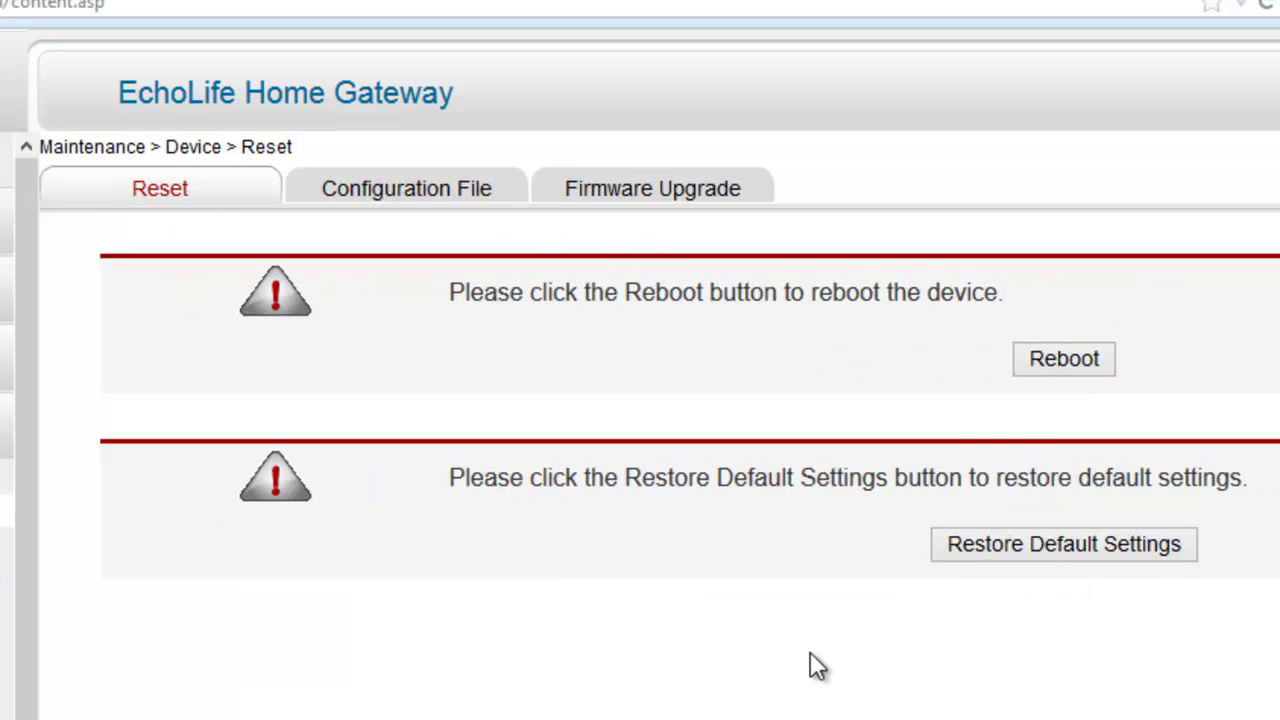